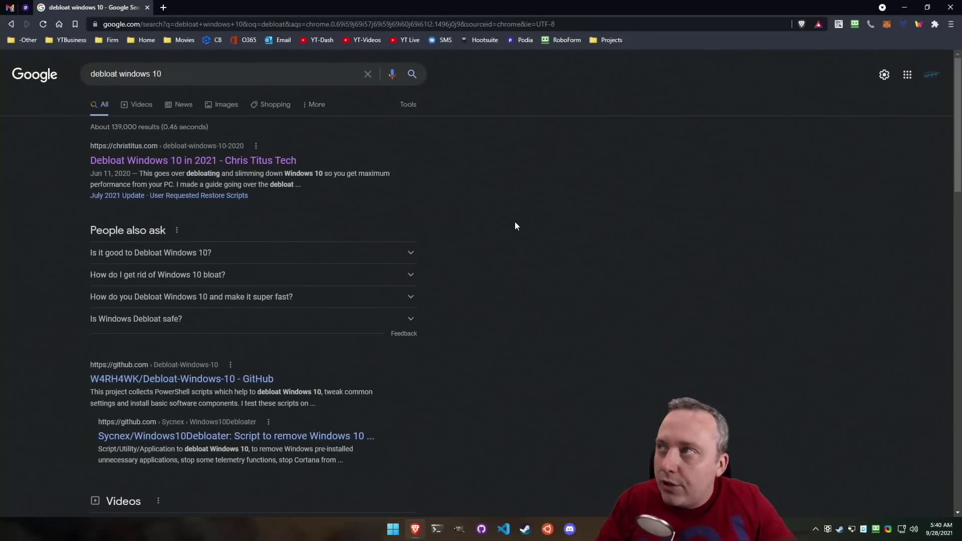
# Step: Open the 'Debloat Windows 10 in 2021 - Chris Titus Tech' article from the search results
pyautogui.click(245, 164)
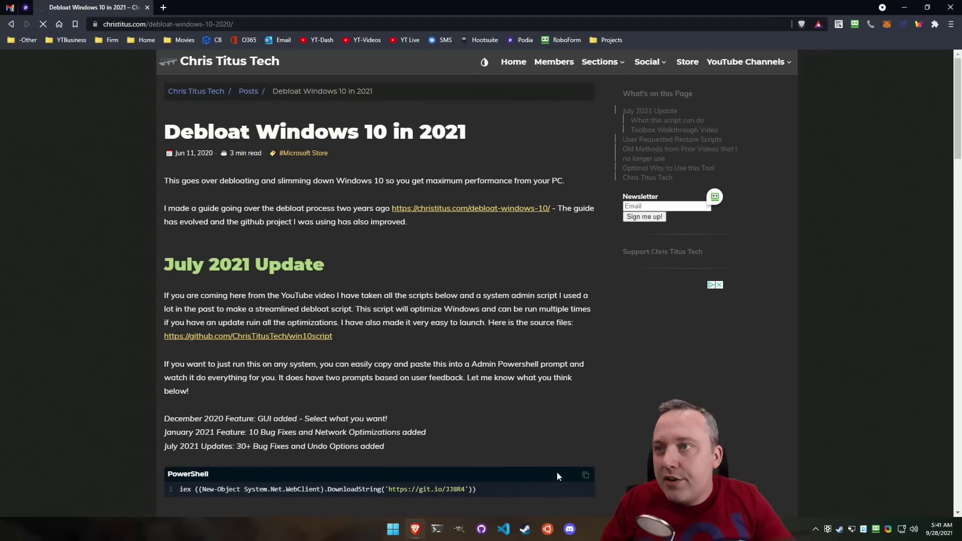
pyautogui.rightClick(393, 529)
# Step: Launch Windows Terminal as administrator and paste in the article's toolbox download command
pyautogui.click(500, 260)
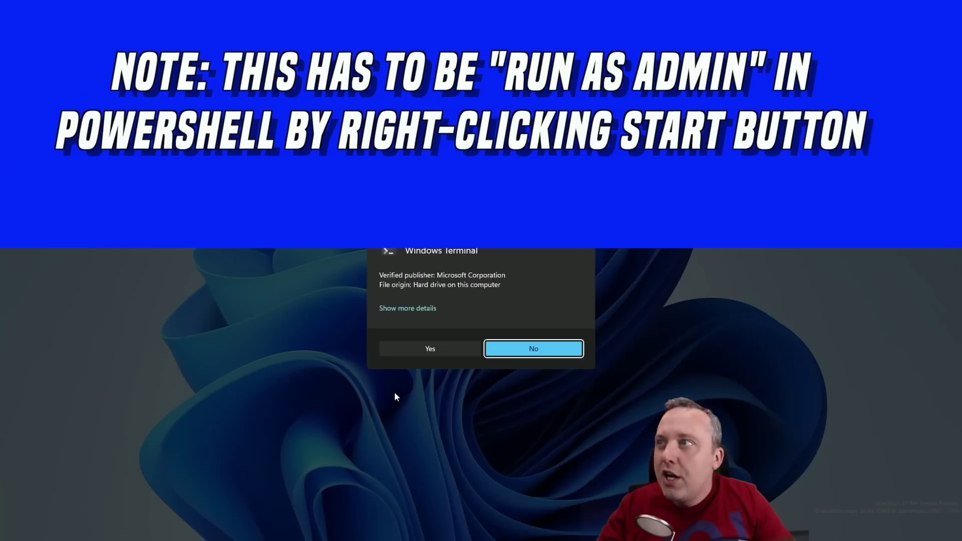
pyautogui.click(428, 349)
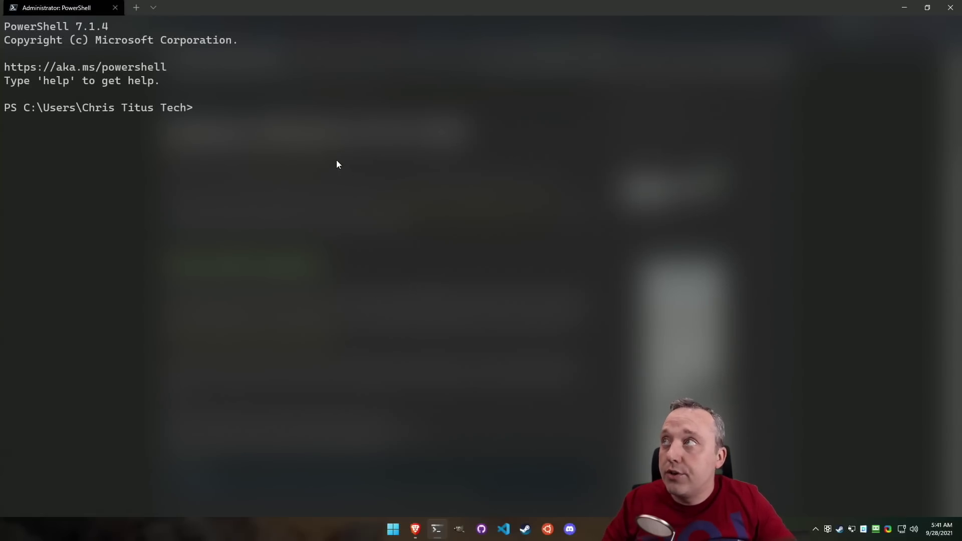
pyautogui.click(415, 530)
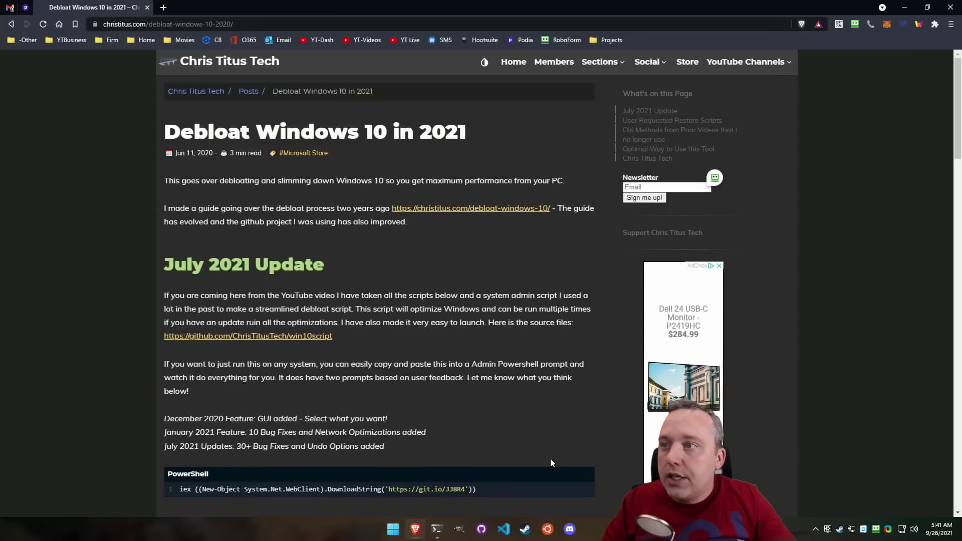
pyautogui.click(585, 475)
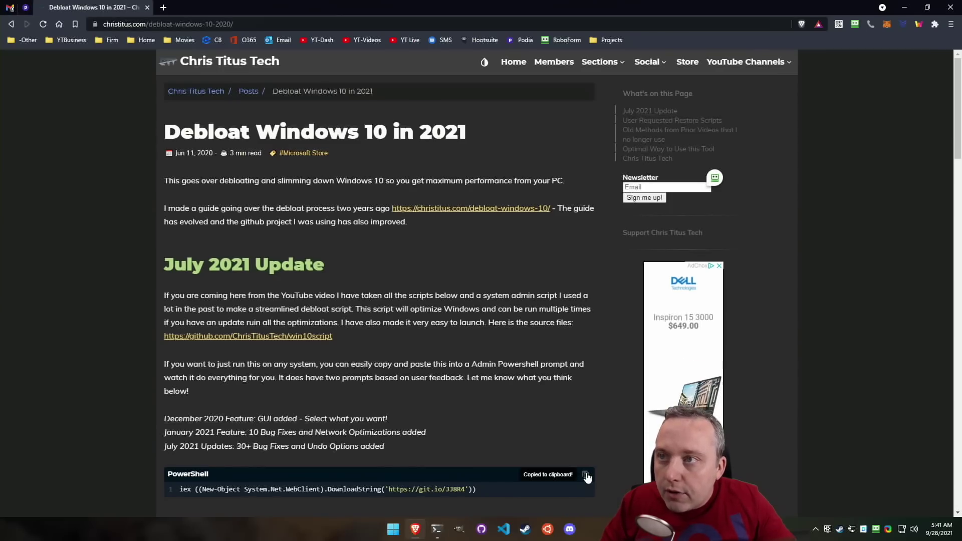
pyautogui.click(437, 529)
pyautogui.rightClick(417, 327)
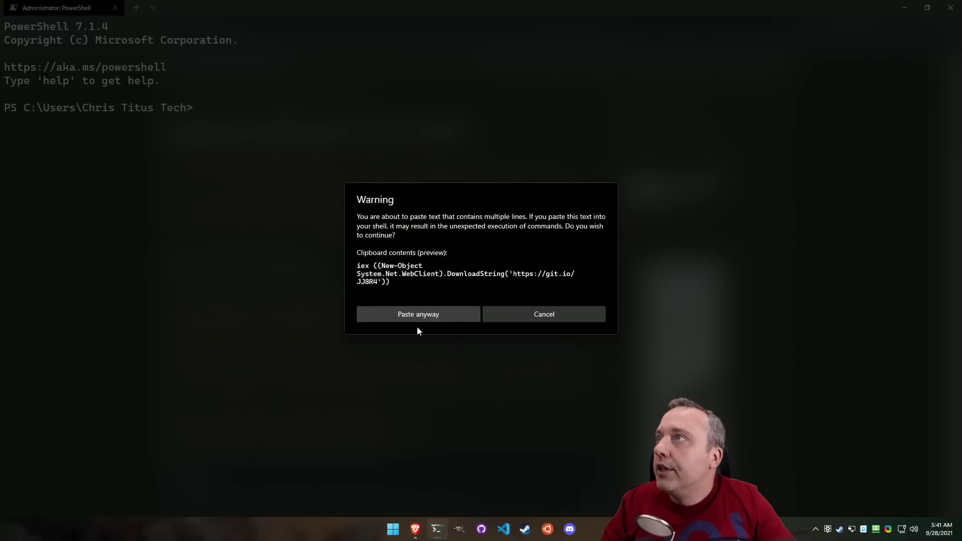
pyautogui.click(421, 314)
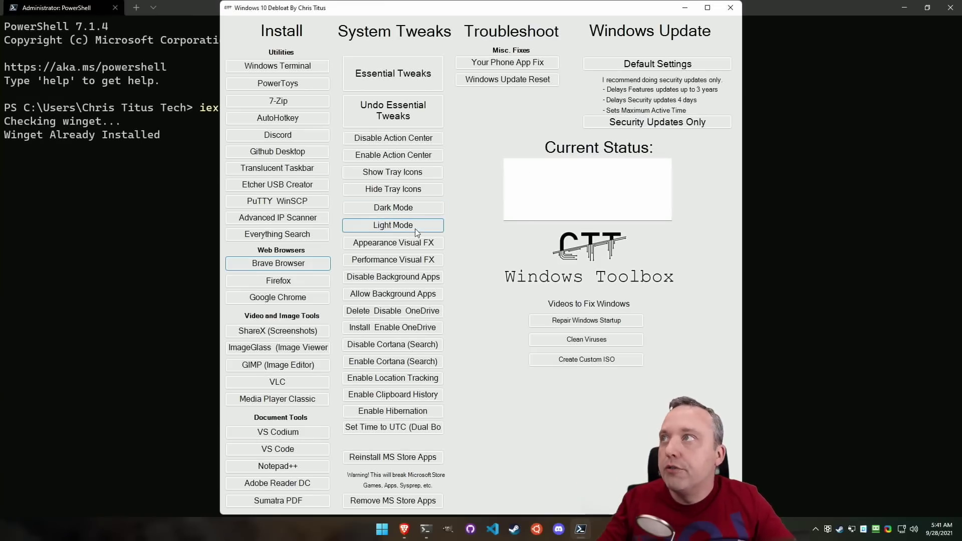
# Step: Install Etcher USB Creator from the toolbox's Utilities section
pyautogui.click(270, 186)
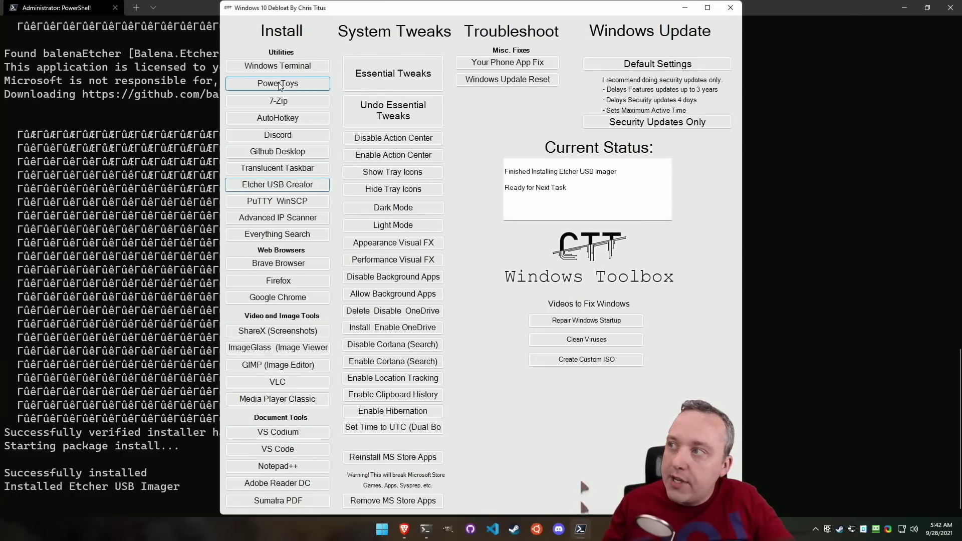
# Step: Run Essential Tweaks until Current Status reads 'Essential Tweaks Done'
pyautogui.click(419, 79)
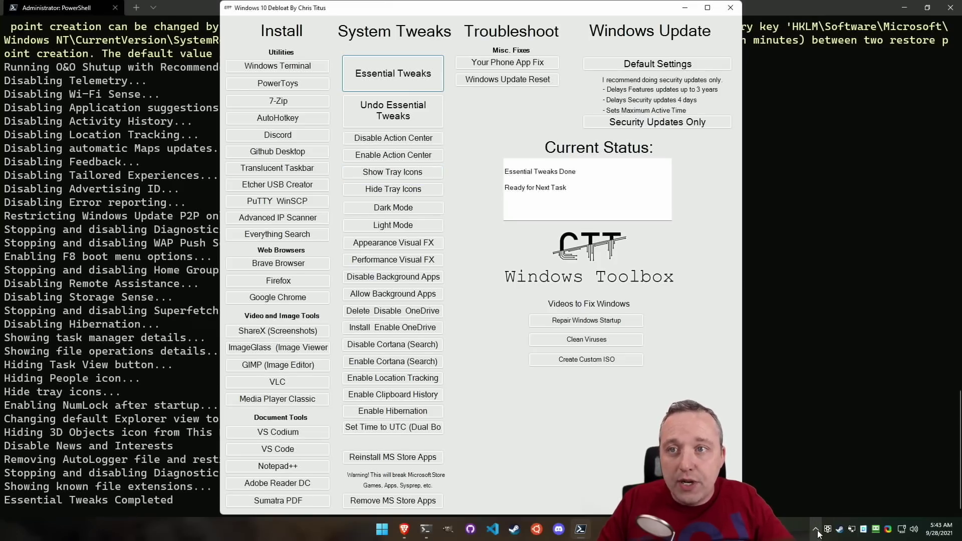
pyautogui.click(816, 527)
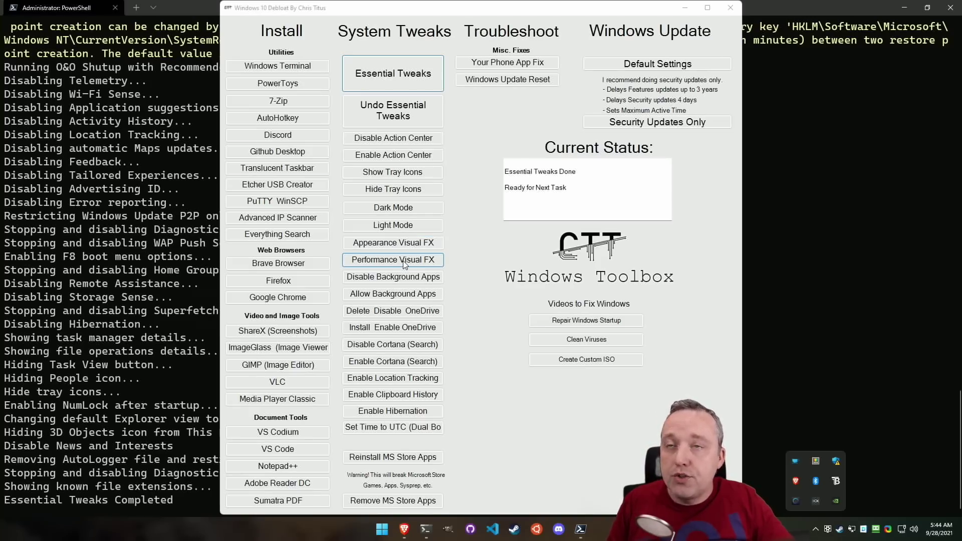
# Step: Apply Performance Visual FX and move the toolbox window to the left
pyautogui.click(405, 264)
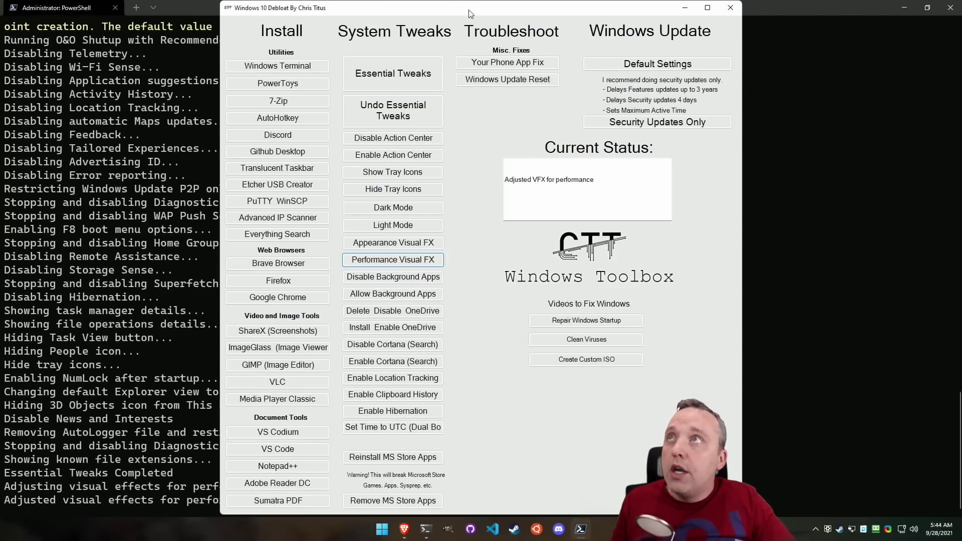
pyautogui.press('super+Home')
pyautogui.moveTo(573, 20); pyautogui.dragTo(383, 10)
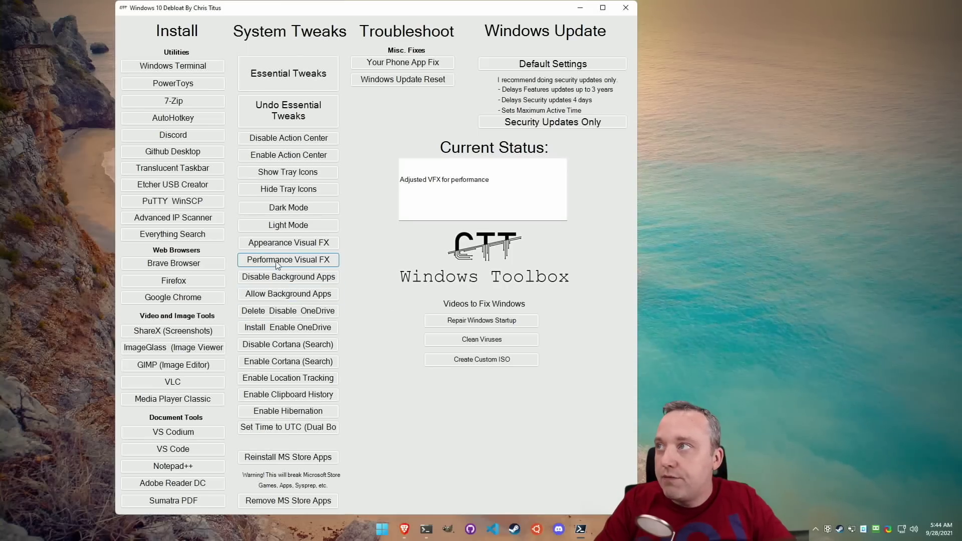
# Step: Restore visual effects to the appearance defaults with Appearance Visual FX
pyautogui.click(279, 243)
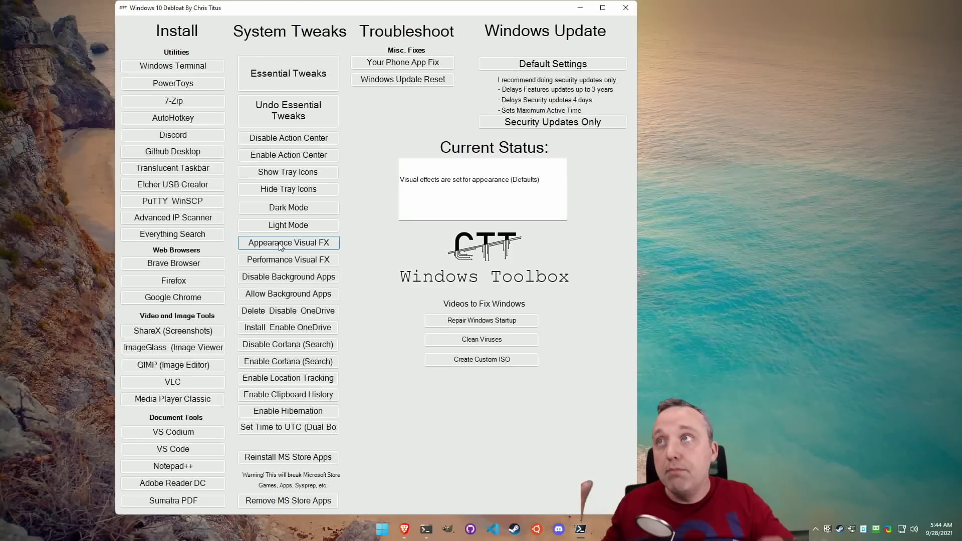
pyautogui.moveTo(318, 13); pyautogui.dragTo(481, 13)
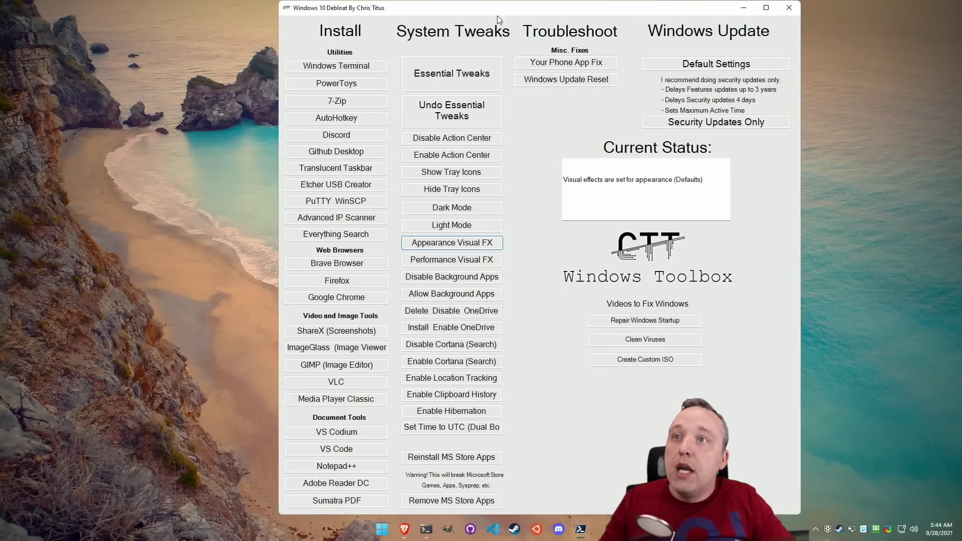
pyautogui.press('super')
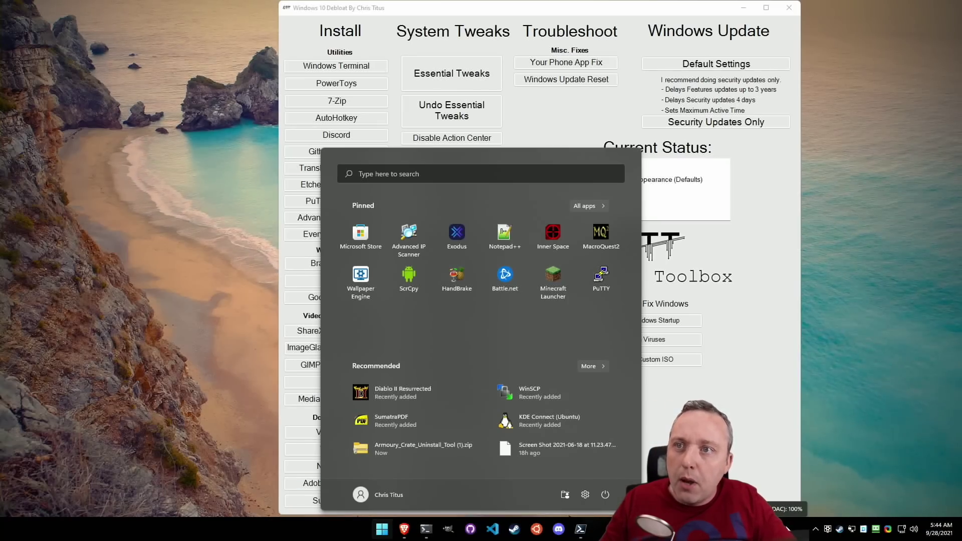
pyautogui.press('Escape')
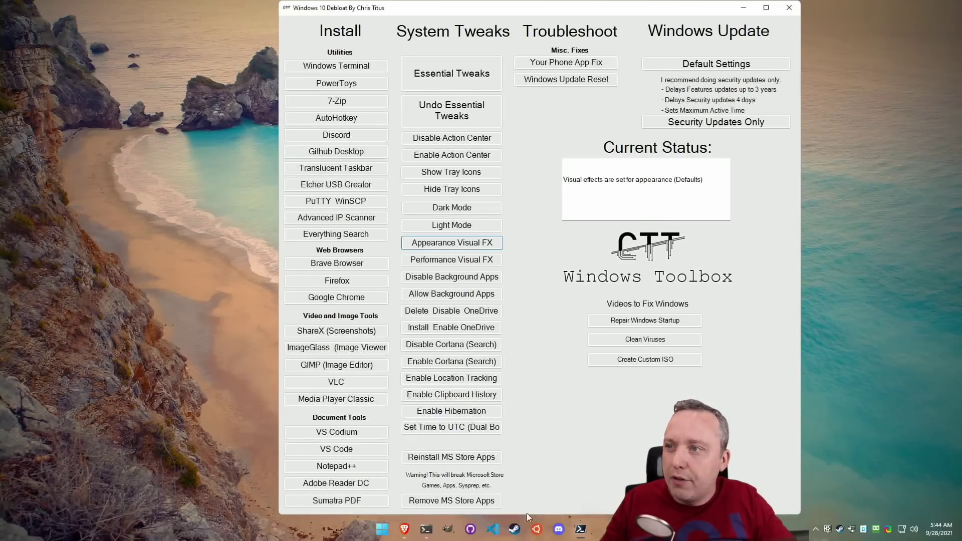
pyautogui.click(425, 530)
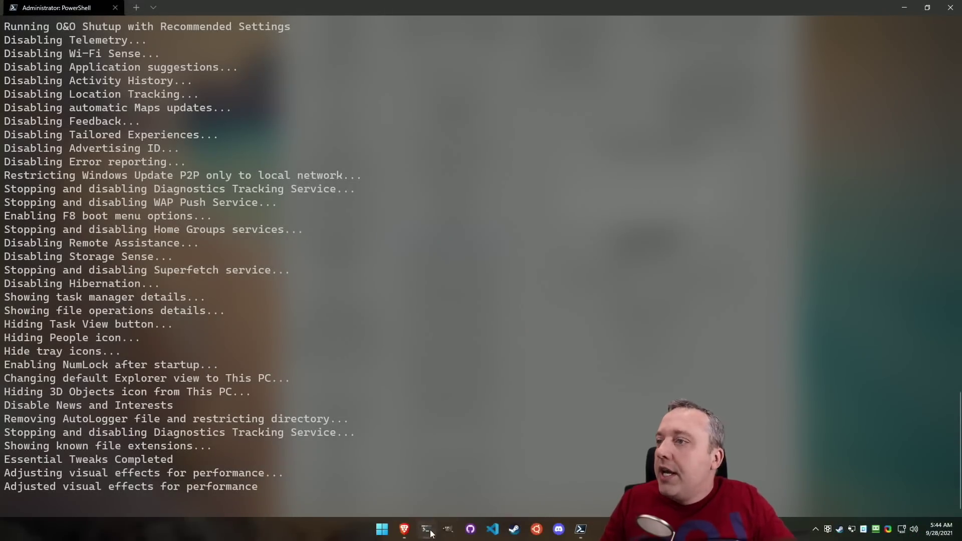
# Step: Bring the Windows 10 Debloat toolbox back in front of the terminal from the taskbar
pyautogui.click(448, 530)
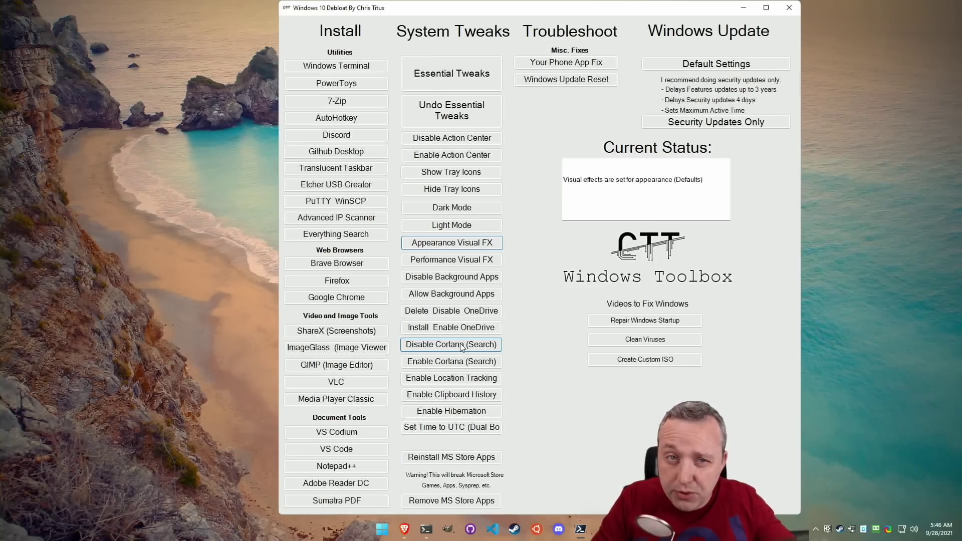
# Step: Open the Start menu with the Windows key over the Windows Toolbox
pyautogui.press('super')
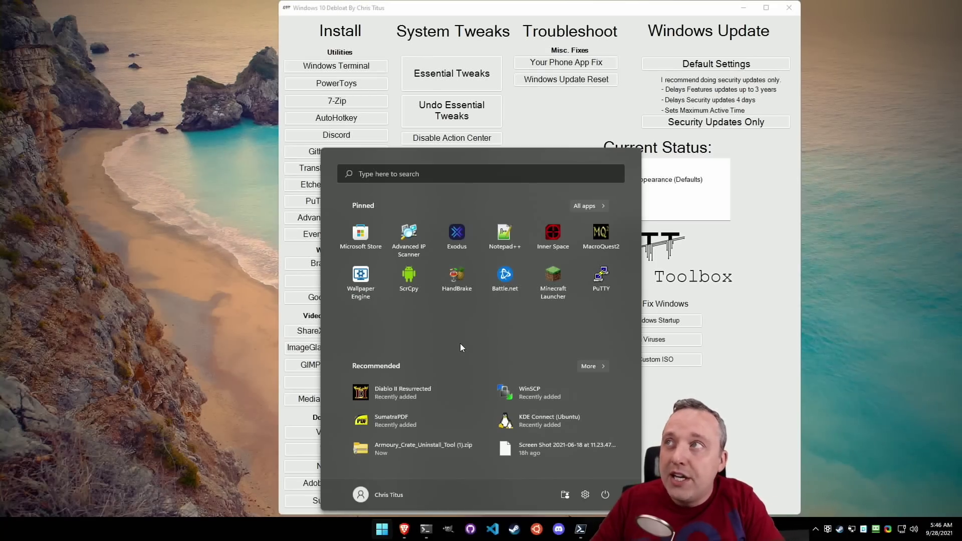
# Step: Search Start for 'hand' to find HandBrake, then clear the search and close the menu
pyautogui.write('hand')
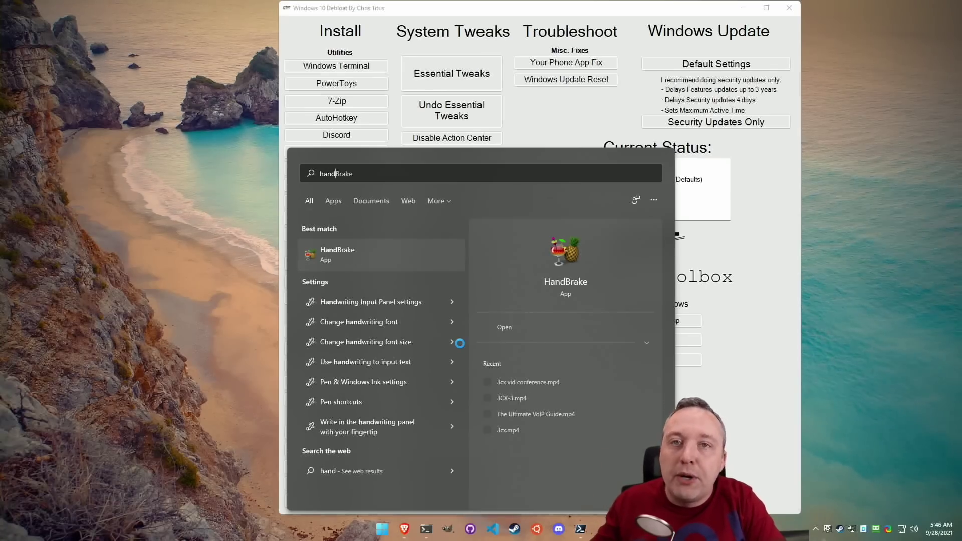
pyautogui.press('BackSpace')
pyautogui.press('BackSpace')
pyautogui.press('BackSpace')
pyautogui.press('BackSpace')
pyautogui.press('Escape')
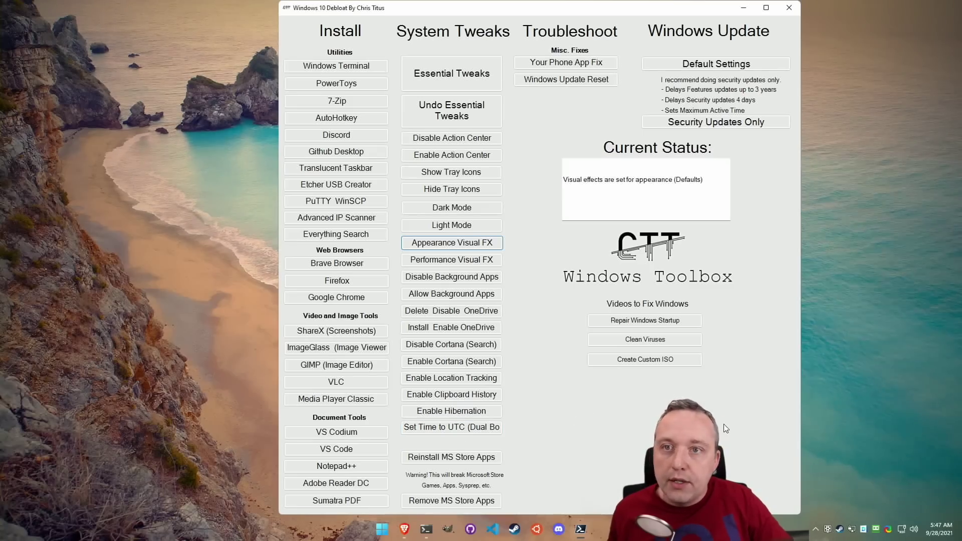
pyautogui.click(913, 501)
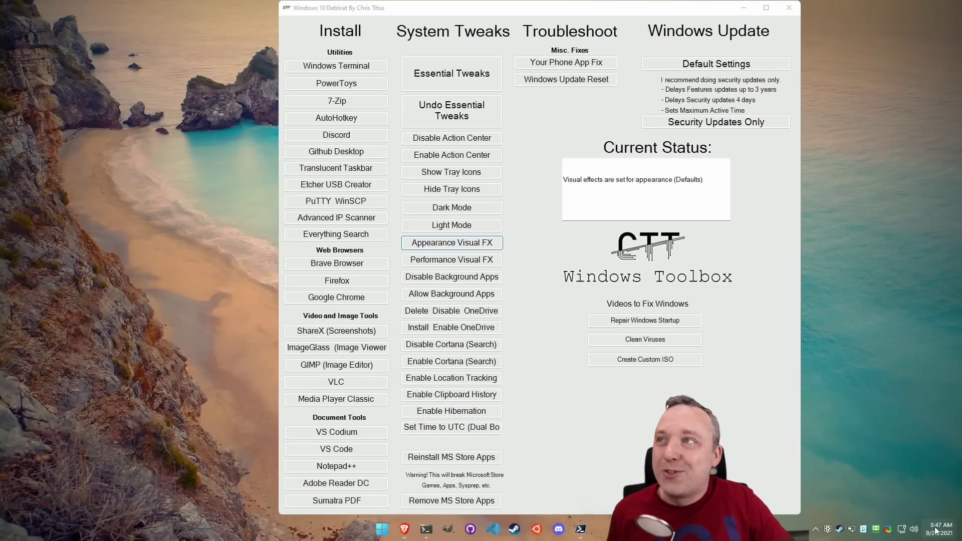
# Step: Turn on 'Set time automatically' in Date & time settings, then close Settings
pyautogui.rightClick(935, 530)
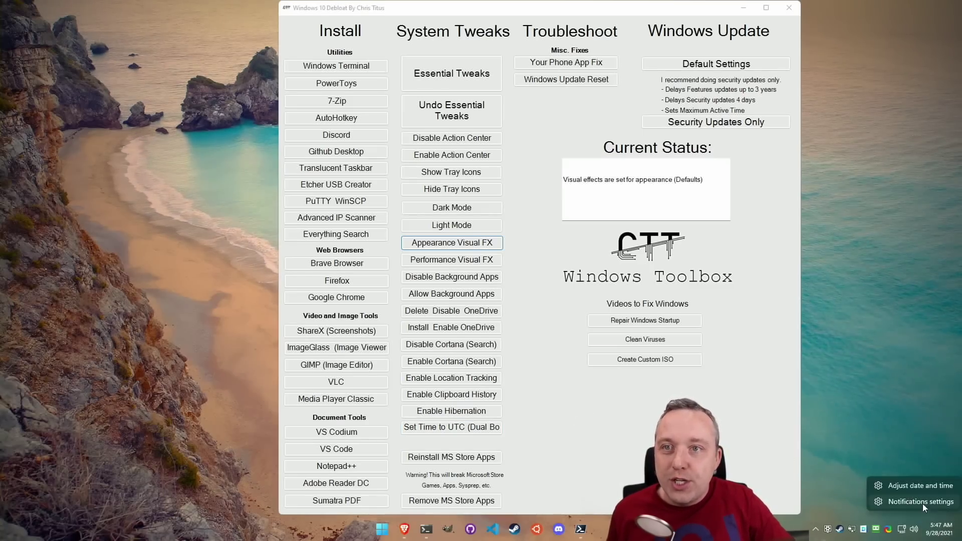
pyautogui.click(909, 482)
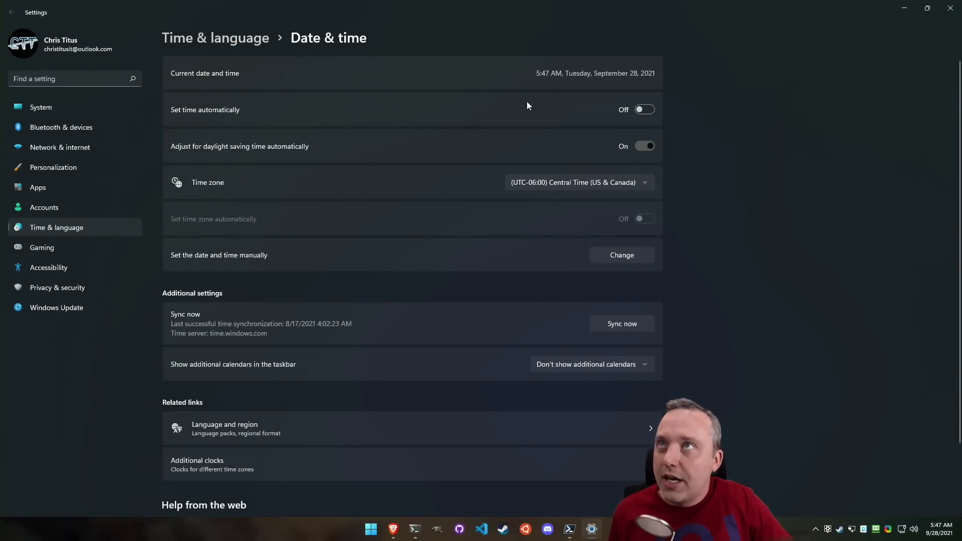
pyautogui.click(620, 255)
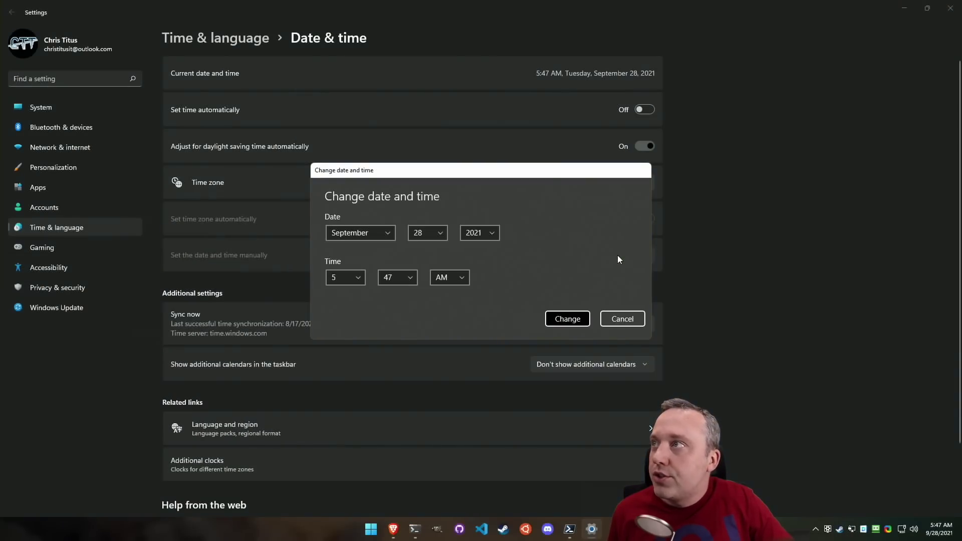
pyautogui.click(352, 278)
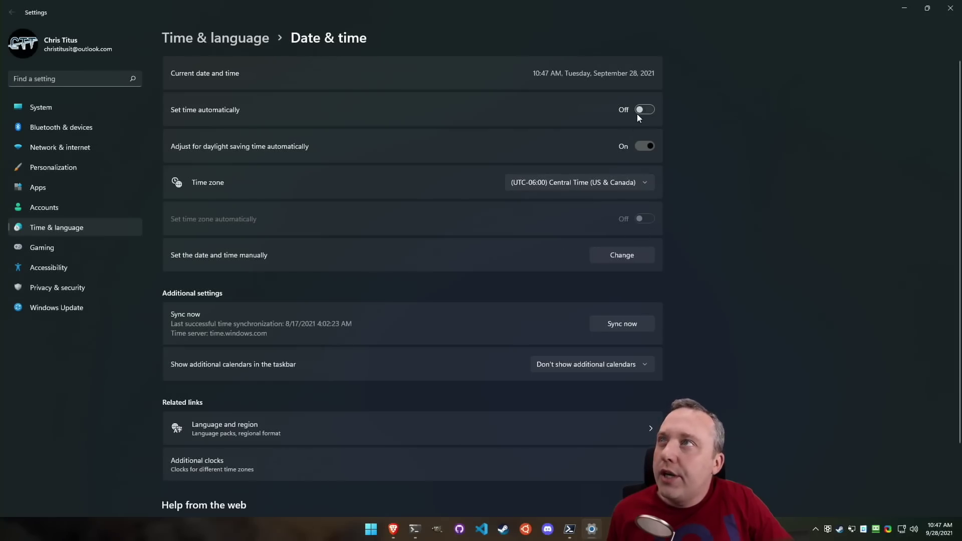
pyautogui.click(644, 110)
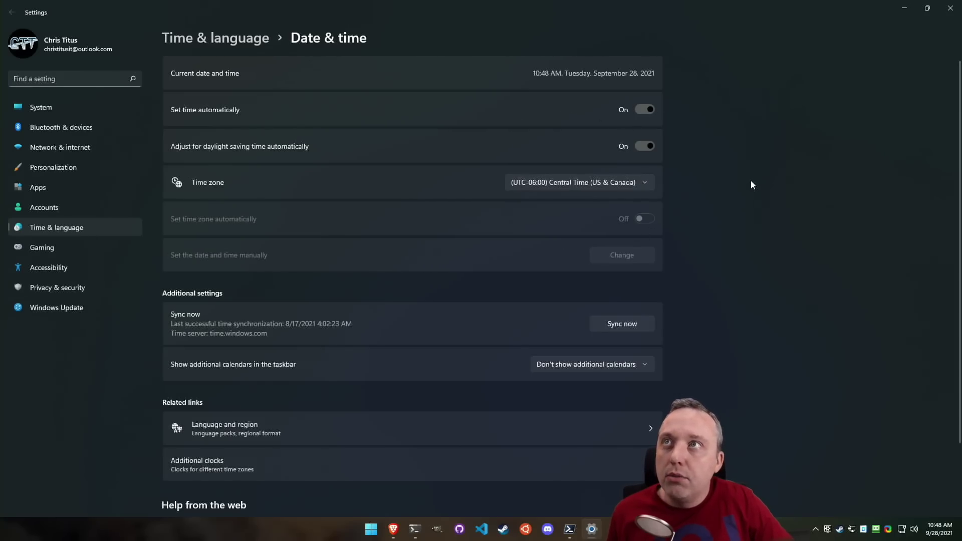
pyautogui.click(951, 8)
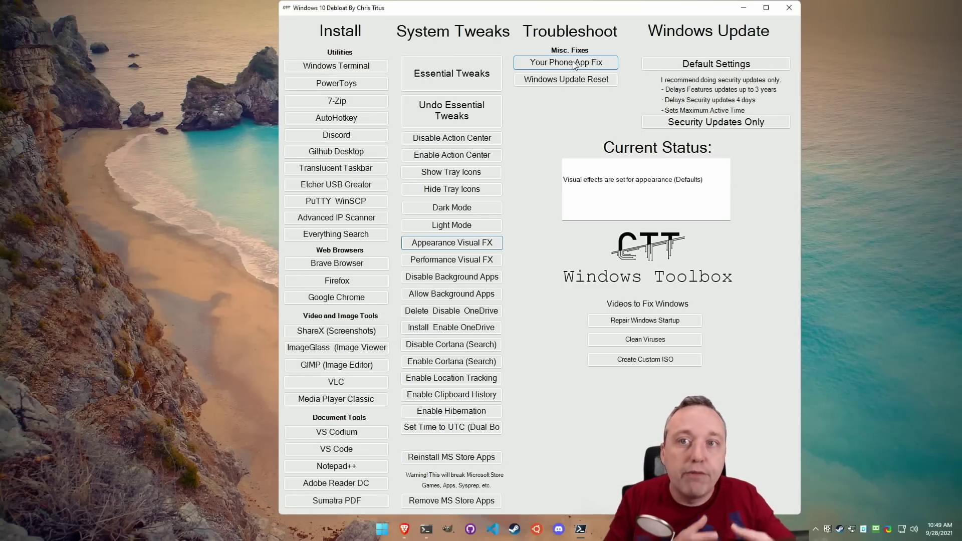
# Step: Open Start search with the Windows key over the toolbox
pyautogui.press('super')
# Step: Search the Start menu for 'your phone', fixing the 'youtr' typo, to surface the Your Phone app
pyautogui.write('youtr')
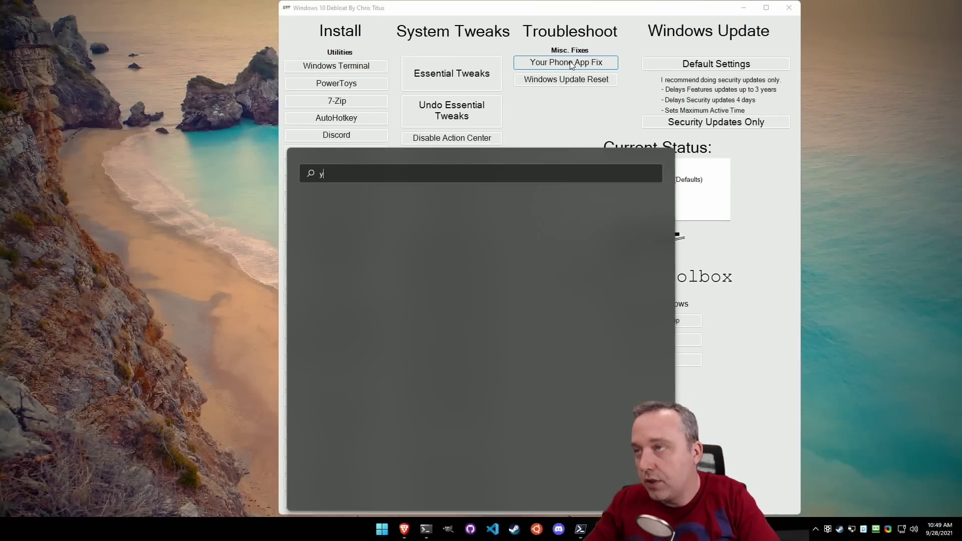
pyautogui.press('BackSpace')
pyautogui.press('BackSpace')
pyautogui.write('r phone')
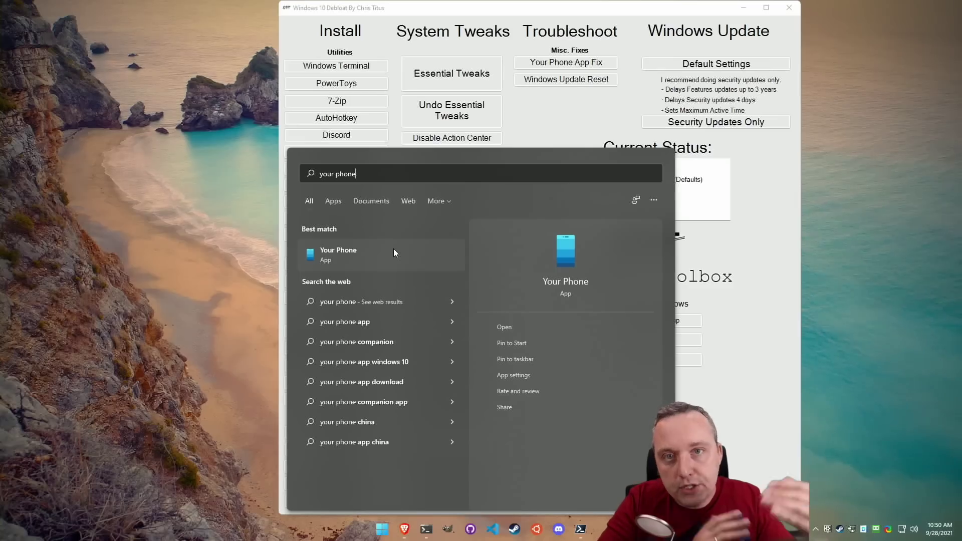
# Step: Close the Start search results by returning focus to the Windows Toolbox window
pyautogui.click(576, 131)
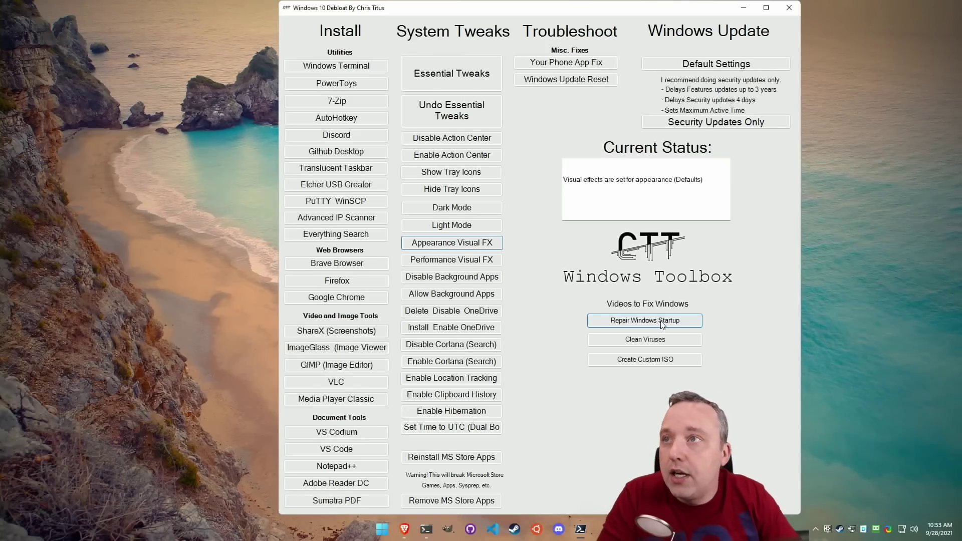
# Step: Open the Repair Windows Startup help video from the Videos to Fix Windows section
pyautogui.click(659, 324)
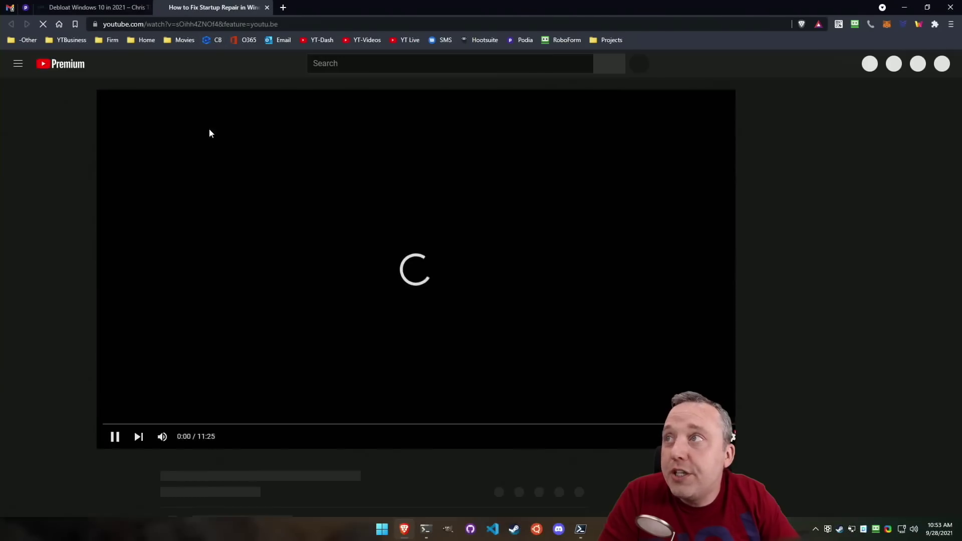
# Step: Pause the How to Fix Startup Repair video, then close its YouTube tab
pyautogui.click(321, 286)
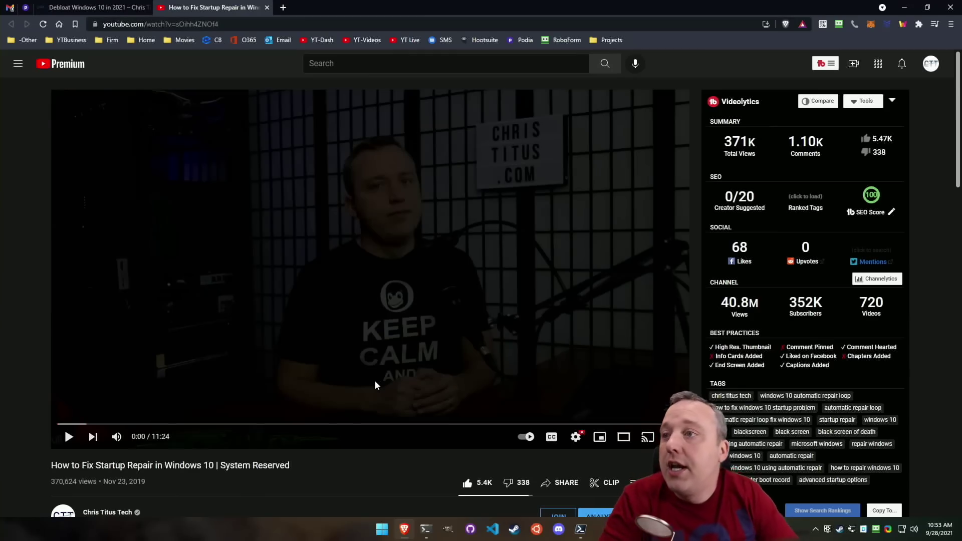
pyautogui.click(266, 7)
# Step: Minimize the browser so the Windows Toolbox window is visible again
pyautogui.click(905, 7)
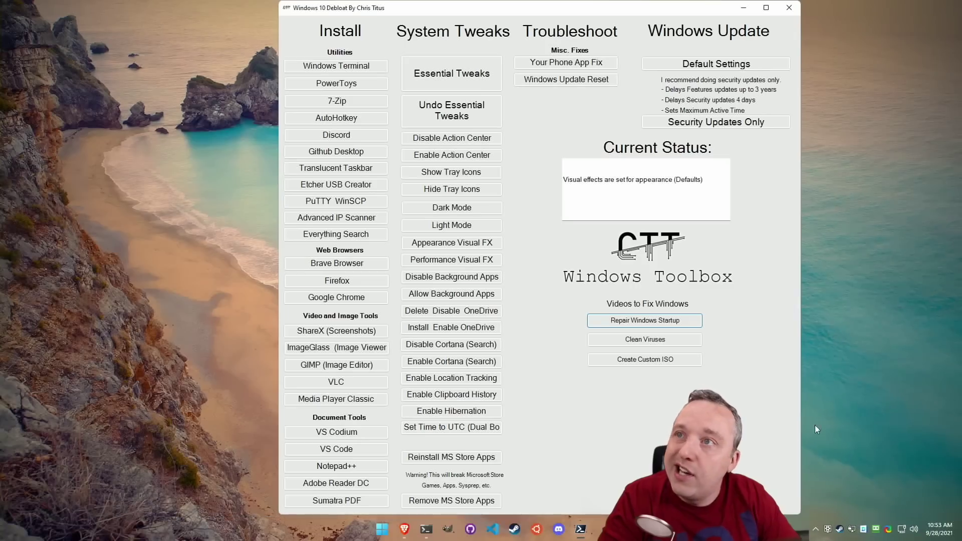